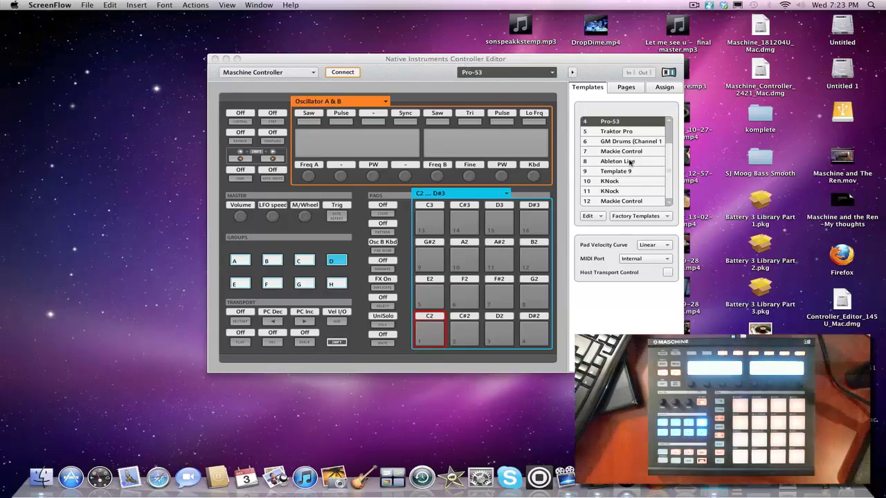
# Bring Controller Editor to the front and check its version information
pyautogui.click(51, 4)
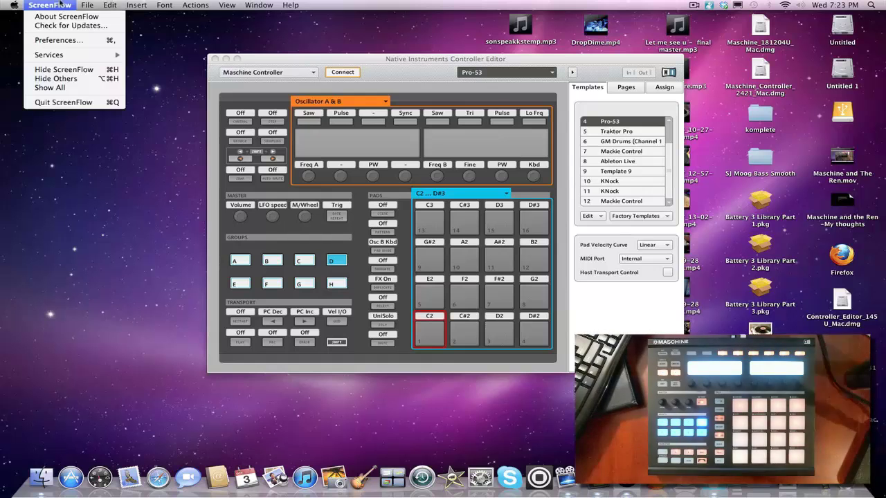
pyautogui.moveTo(87, 5)
pyautogui.click(261, 54)
pyautogui.click(48, 4)
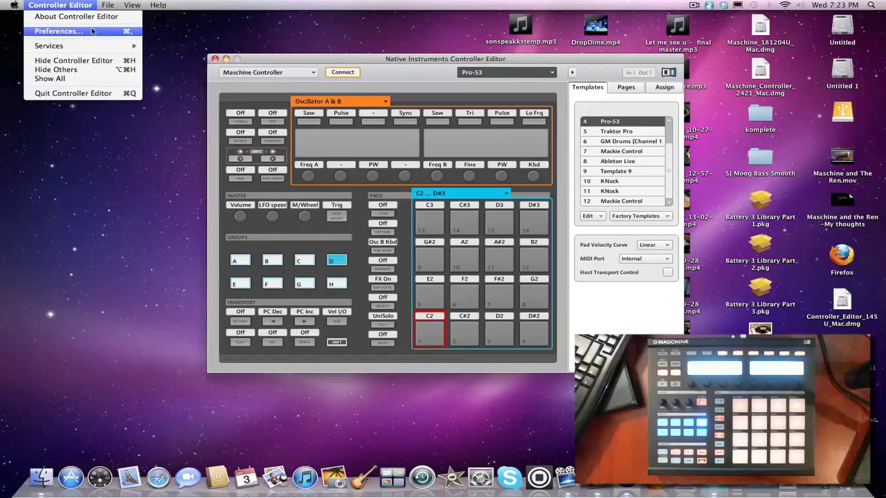
pyautogui.click(87, 18)
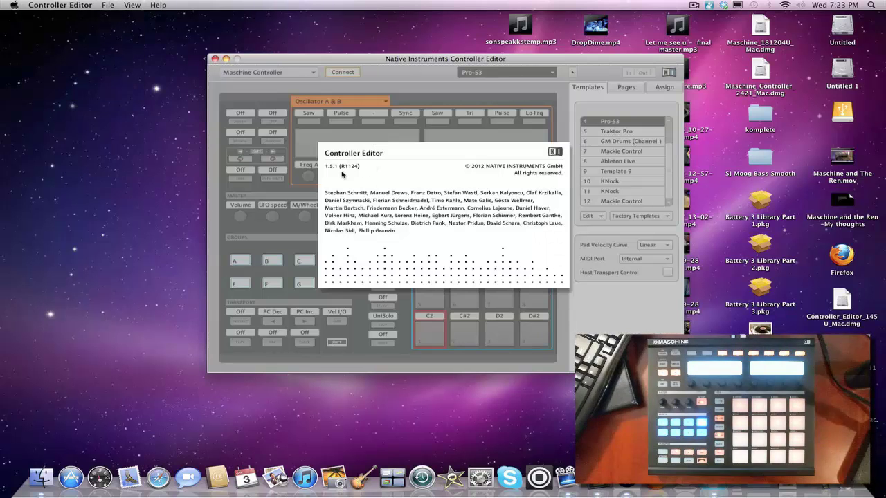
pyautogui.click(362, 195)
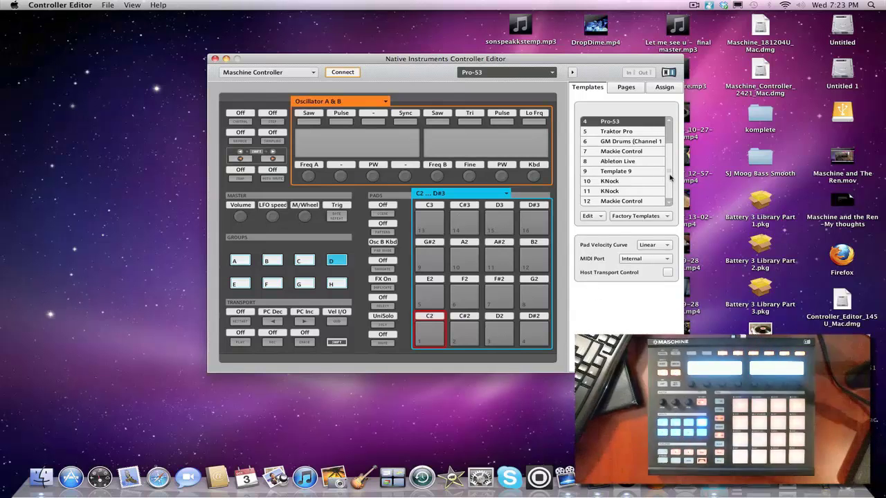
pyautogui.scroll(3, 670, 178)
pyautogui.scroll(-3, 670, 178)
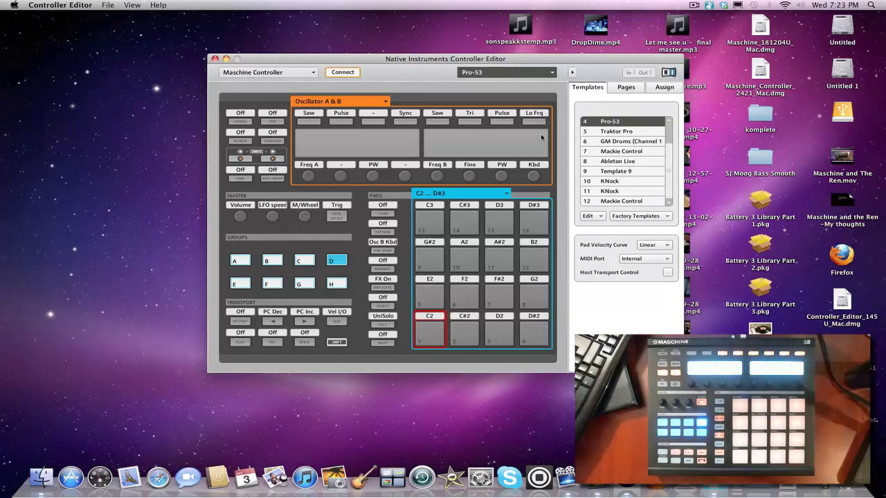
# Select and append the Mackie Control template, then toggle Host Transport Control off and on
pyautogui.click(629, 153)
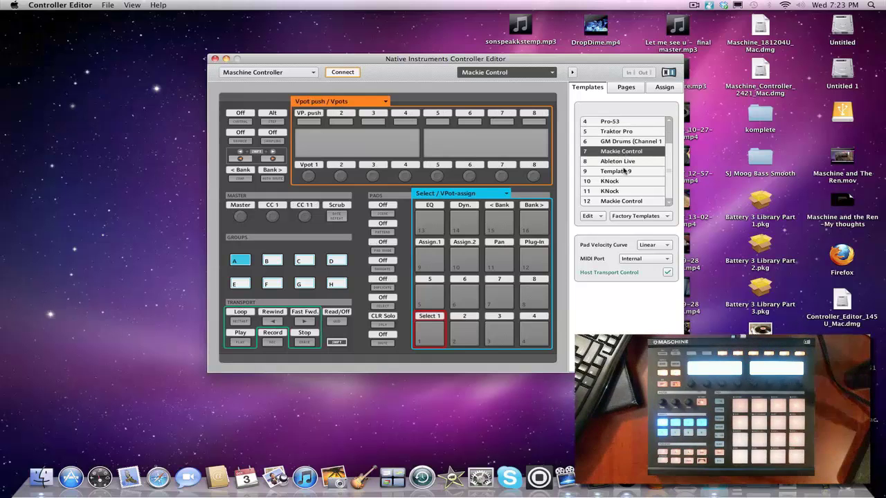
pyautogui.click(591, 216)
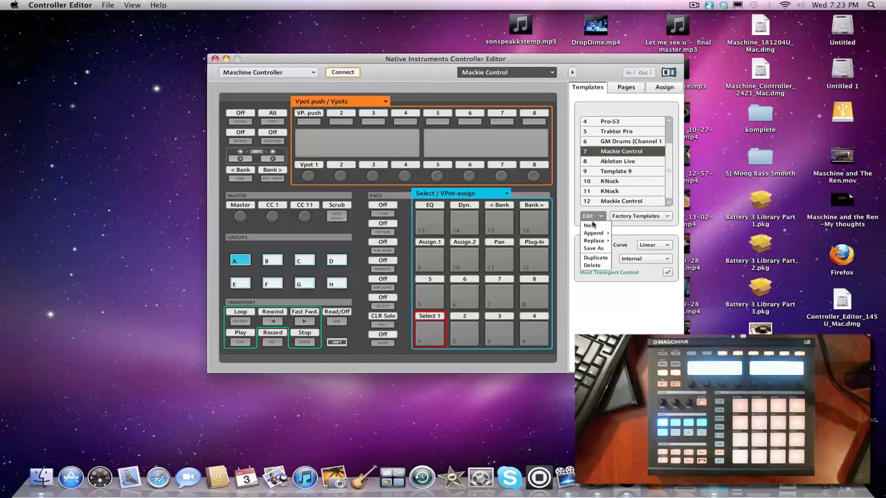
pyautogui.moveTo(598, 235)
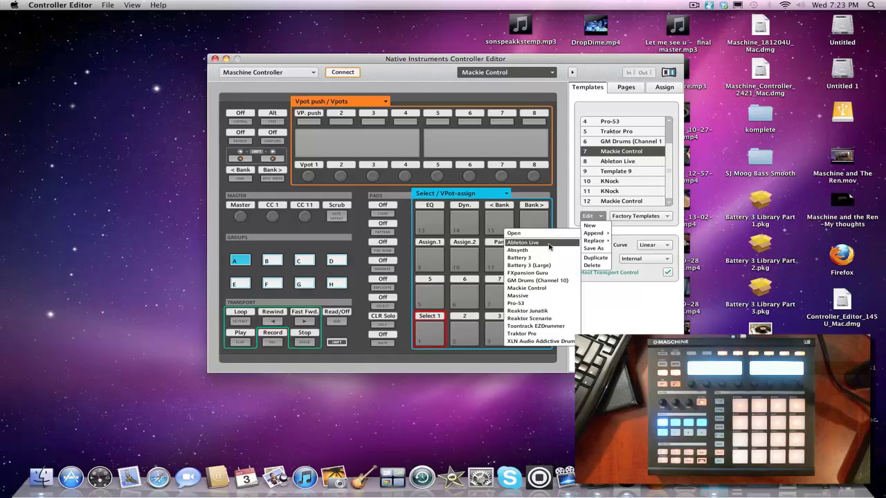
pyautogui.click(545, 290)
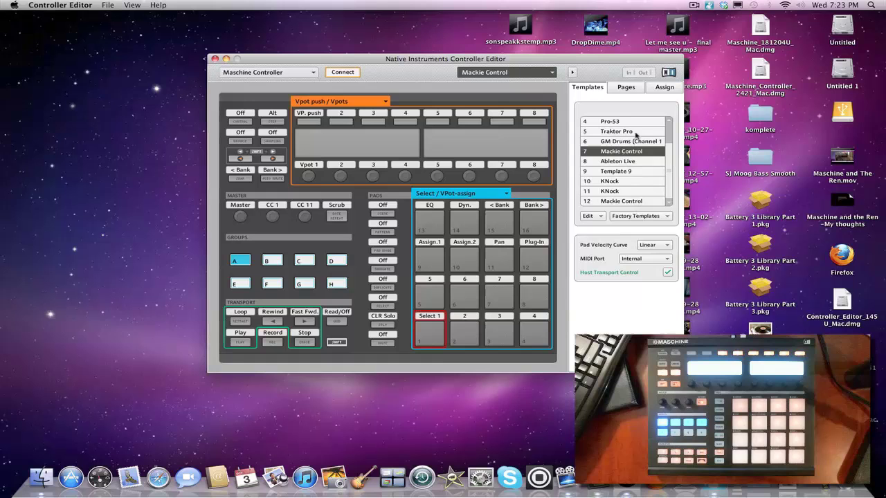
pyautogui.click(667, 272)
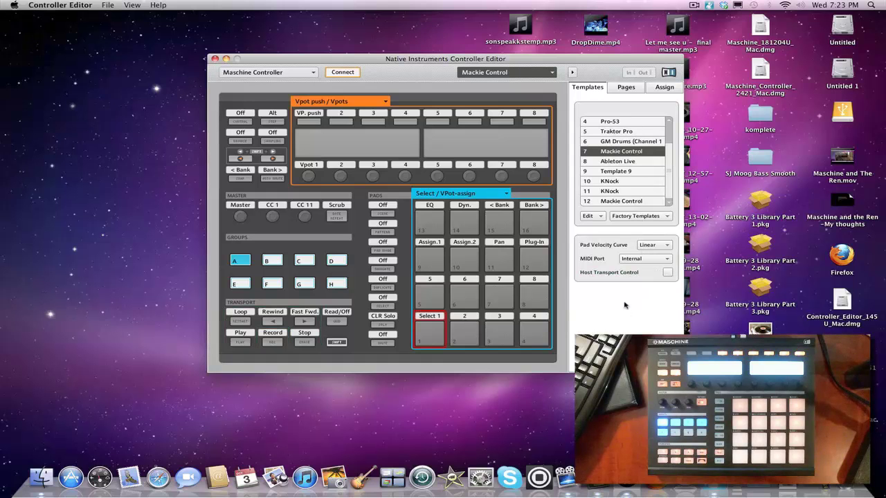
pyautogui.click(668, 273)
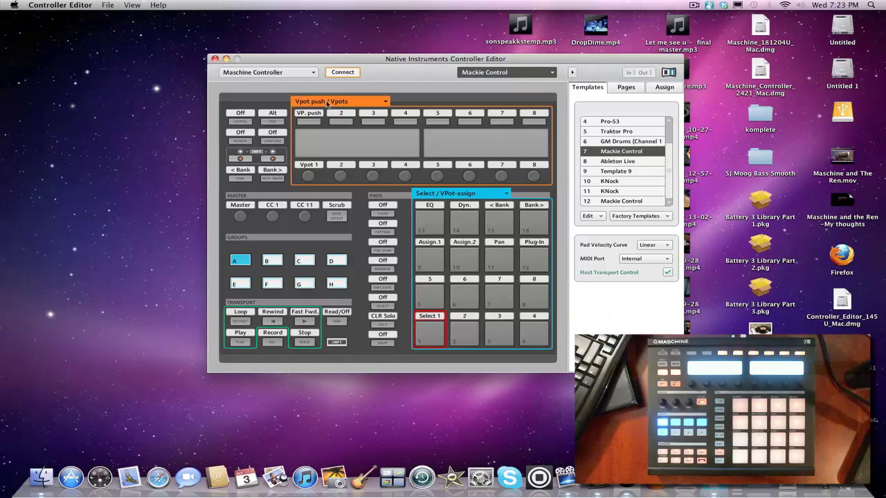
# Switch to Logic Express and open Preferences > Control Surfaces > Setup
pyautogui.click(596, 485)
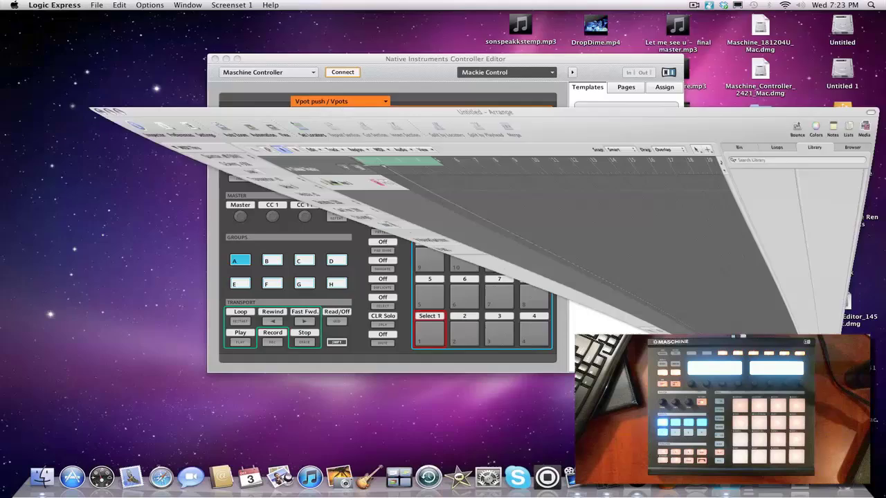
pyautogui.click(76, 6)
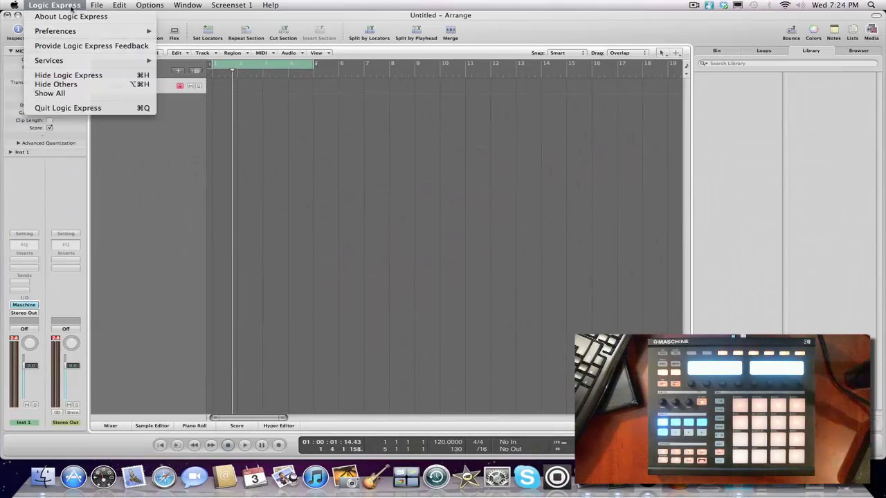
pyautogui.moveTo(64, 32)
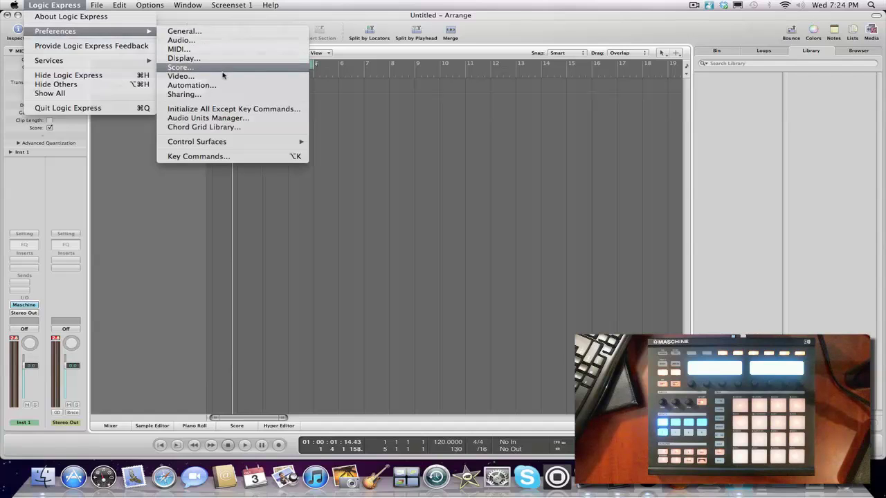
pyautogui.moveTo(228, 142)
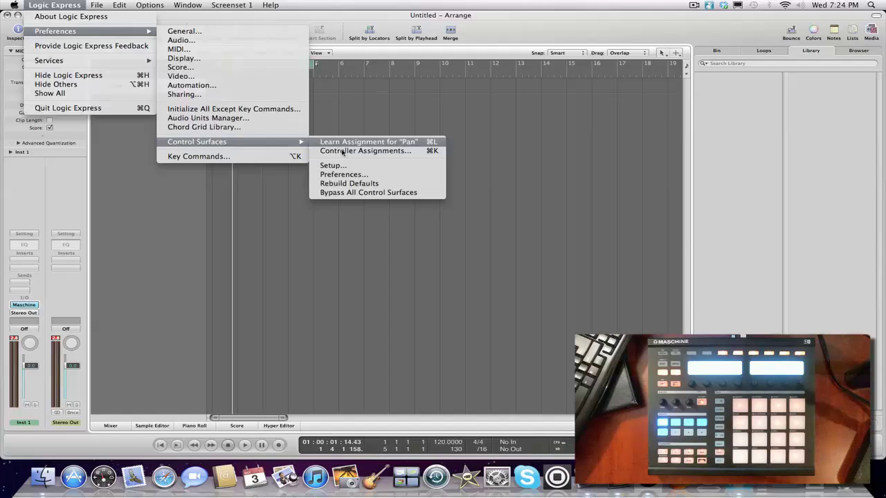
pyautogui.click(351, 167)
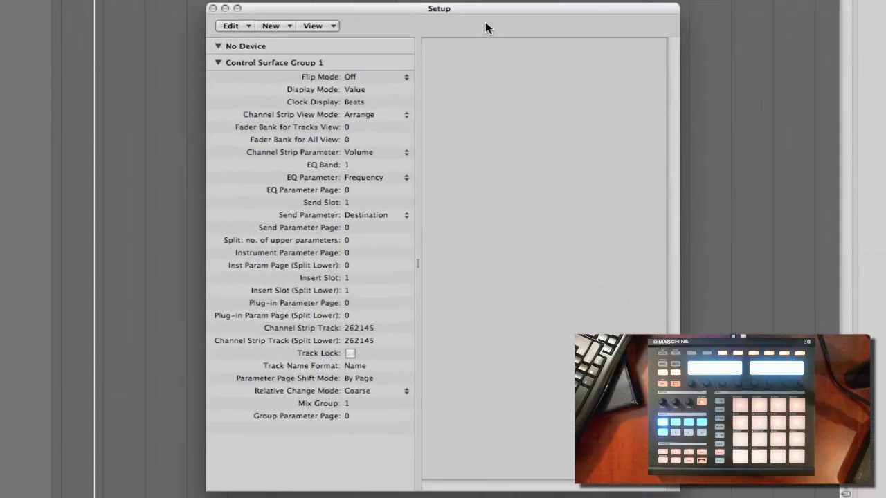
# Install the Mackie Designs Mackie Control surface via New > Install
pyautogui.click(342, 114)
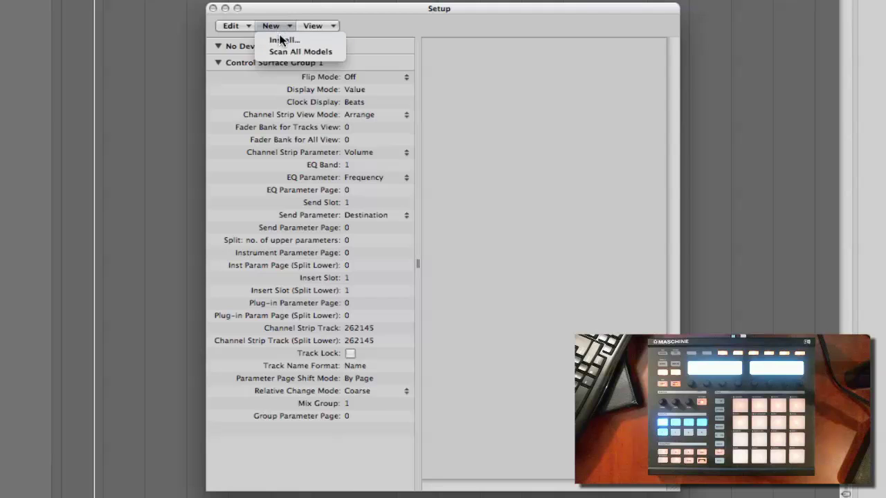
pyautogui.click(283, 39)
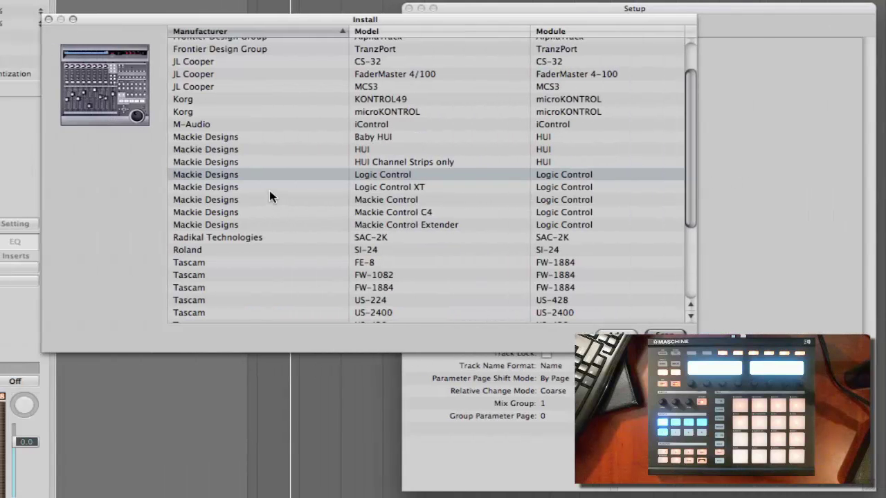
pyautogui.click(220, 199)
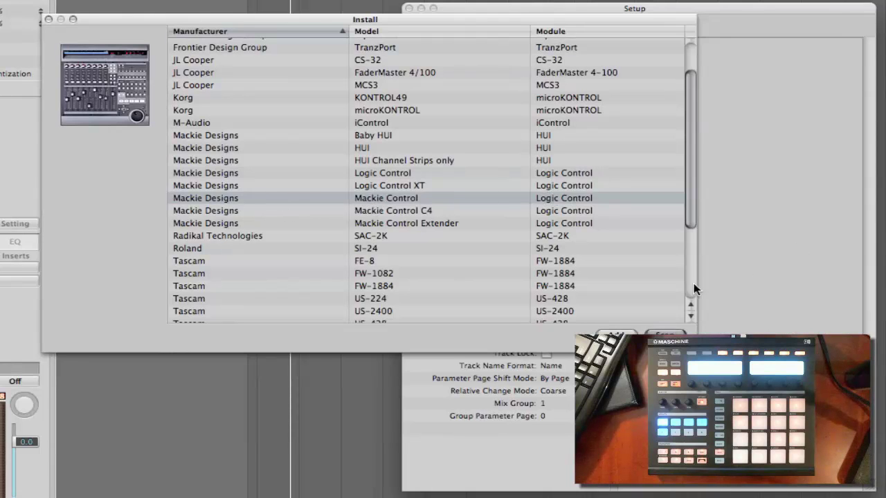
pyautogui.click(612, 334)
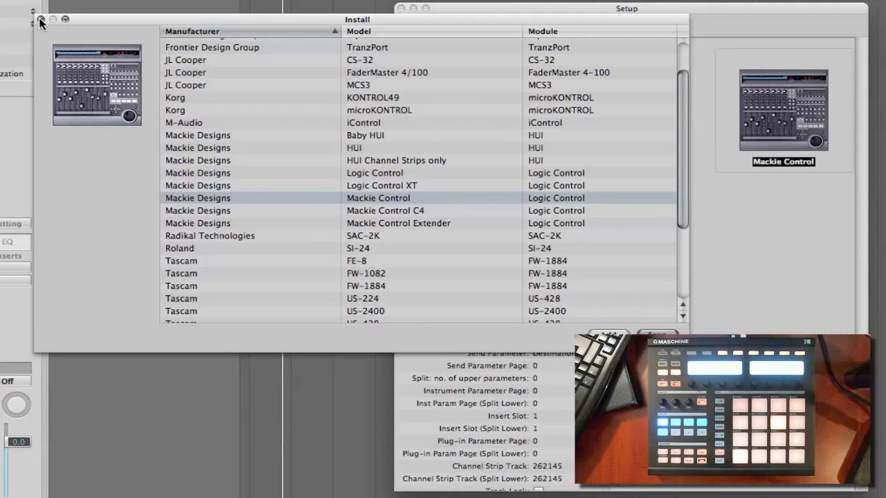
pyautogui.click(48, 19)
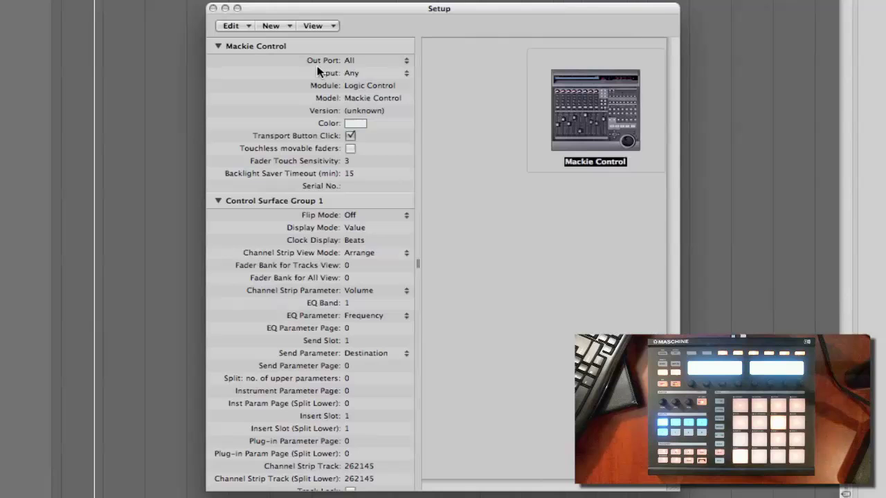
# Set the surface input to MIDI input port 0 and close Setup
pyautogui.click(353, 72)
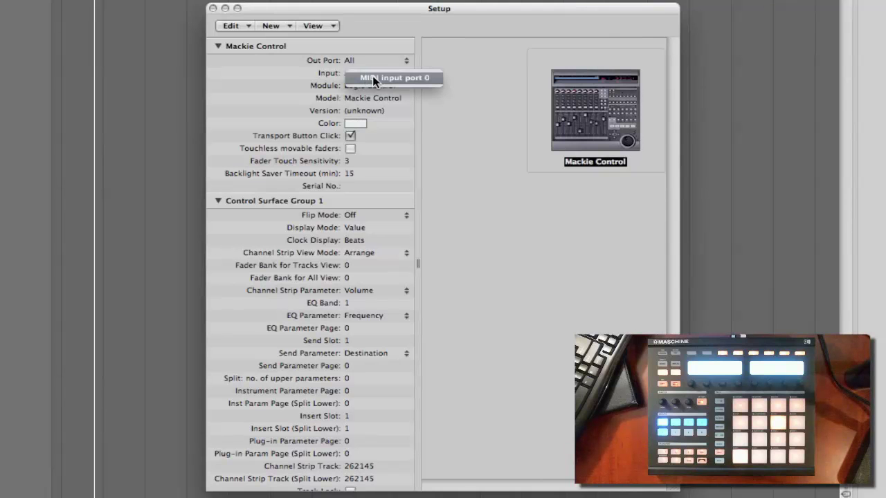
pyautogui.click(372, 78)
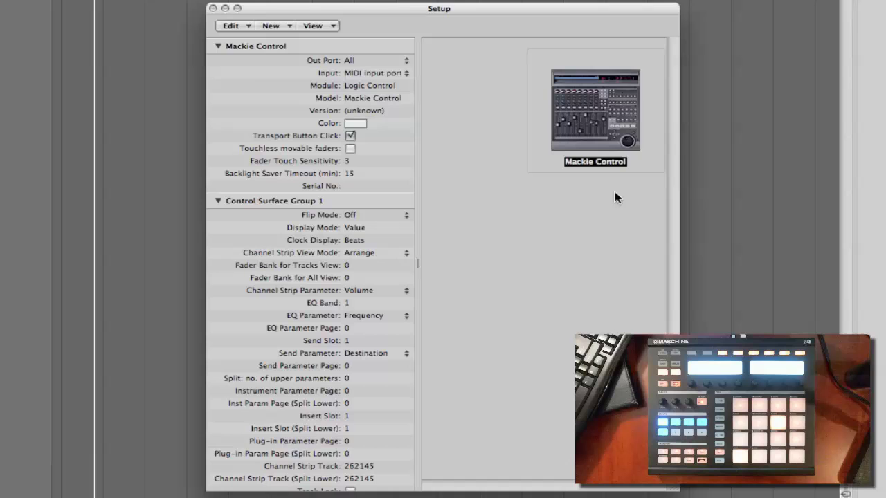
pyautogui.click(213, 8)
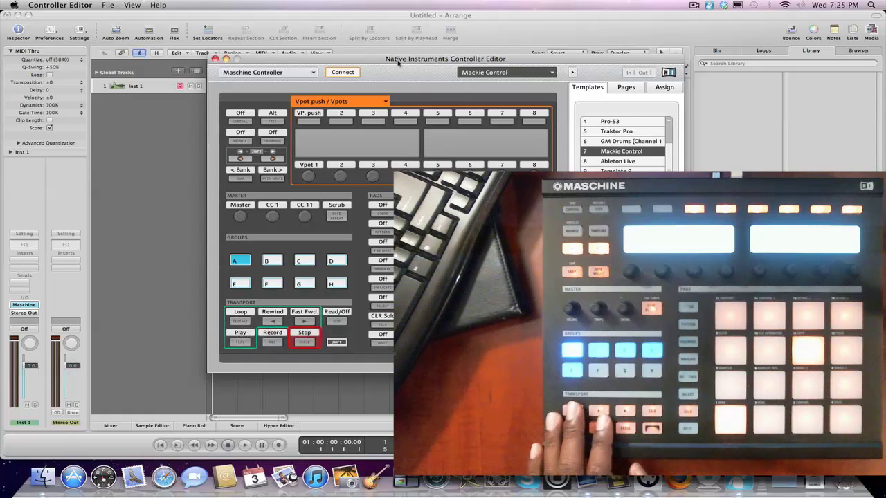
# Close the Native Instruments Controller Editor window
pyautogui.click(215, 59)
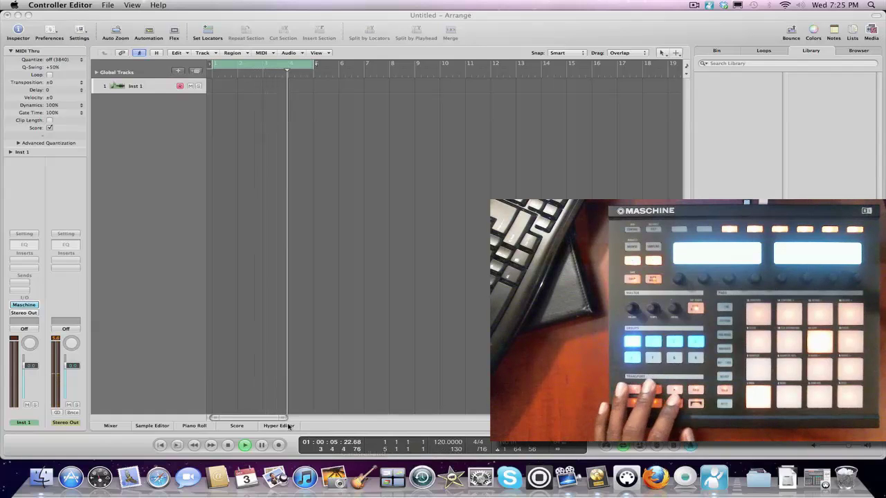
# Press Stop twice to halt playback and return the playhead to 01:00:00:00
pyautogui.click(228, 446)
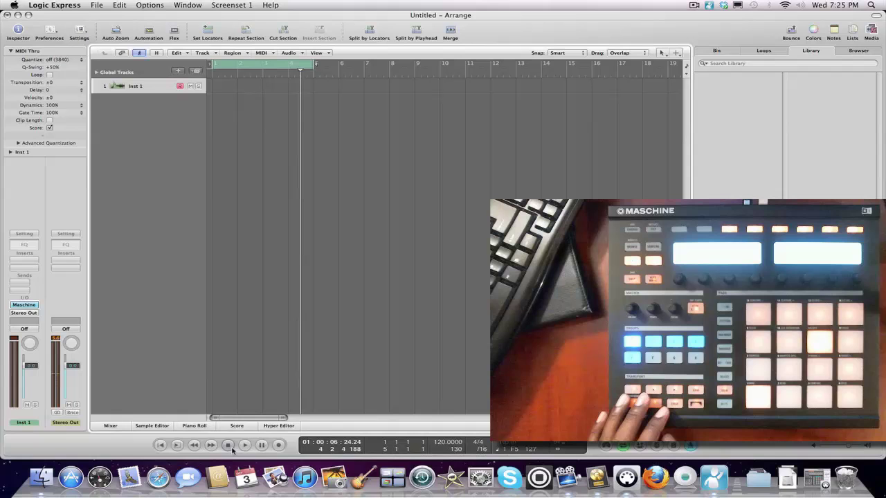
pyautogui.click(231, 446)
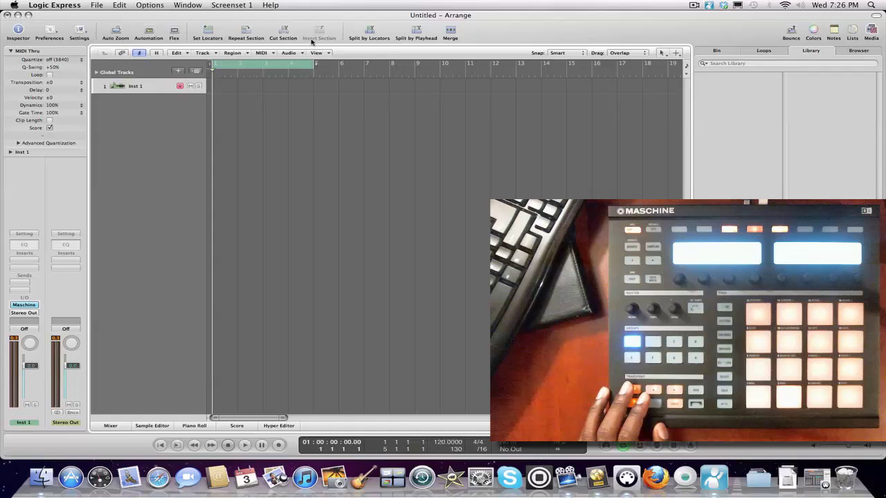
# Drag the cycle range end from bar 5 to bar 3 and start playback
pyautogui.moveTo(315, 63); pyautogui.dragTo(265, 63)
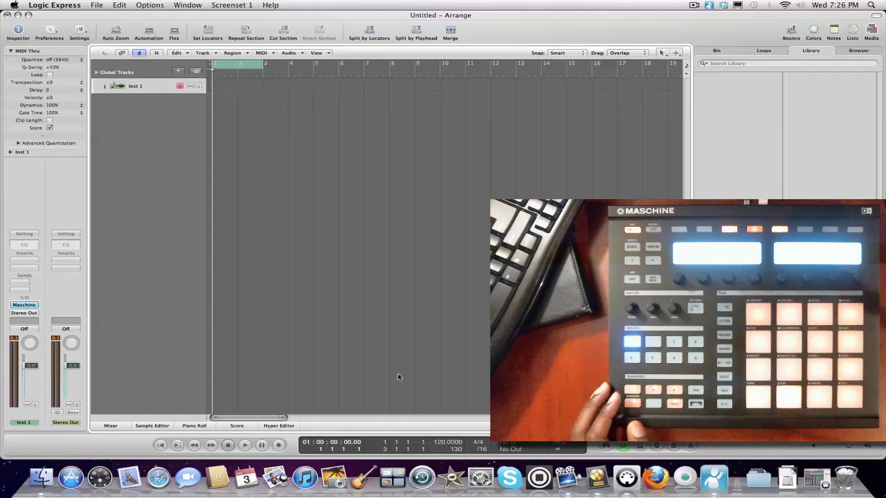
pyautogui.press('space')
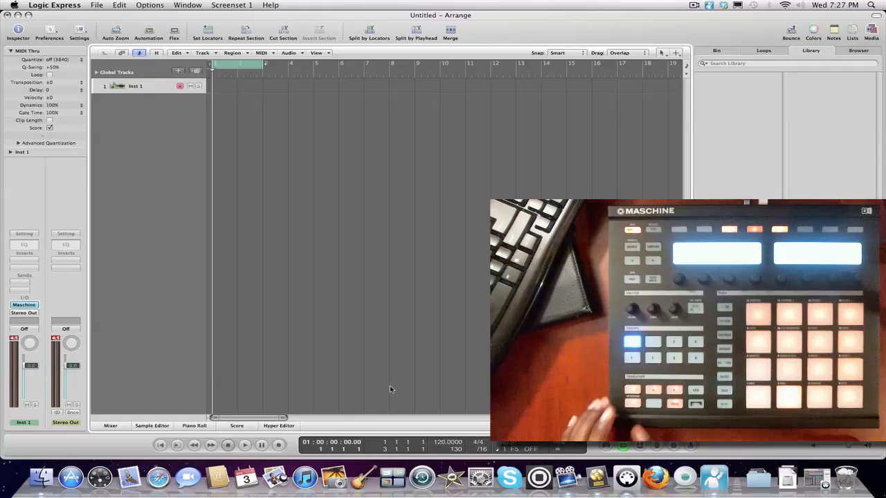
# Play from bar 1, stop, then restart playback from bar 1 with cycle off
pyautogui.press('space')
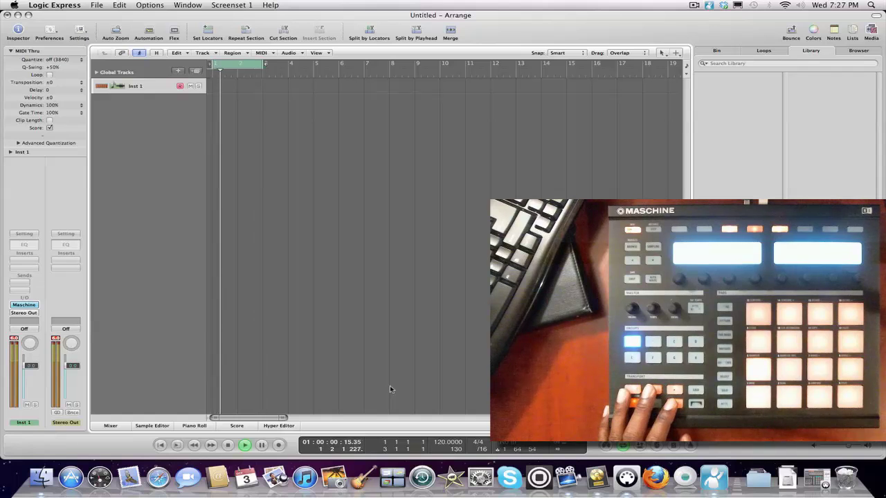
pyautogui.press('space')
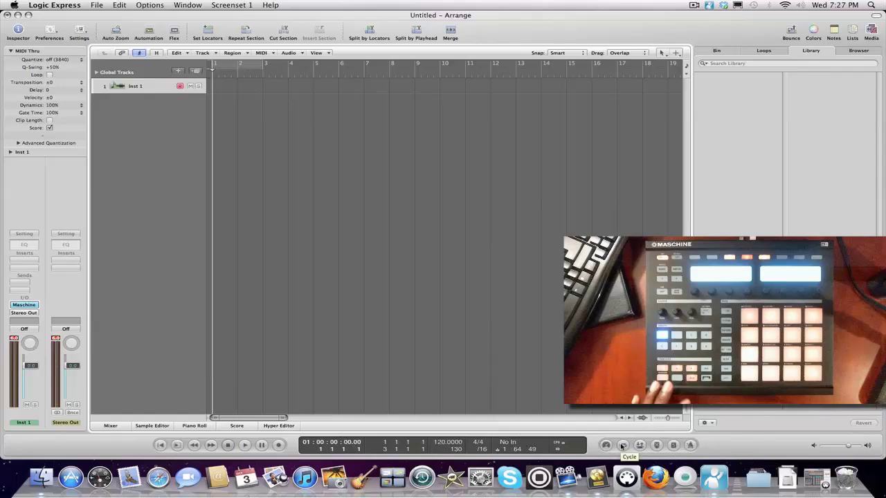
pyautogui.press('space')
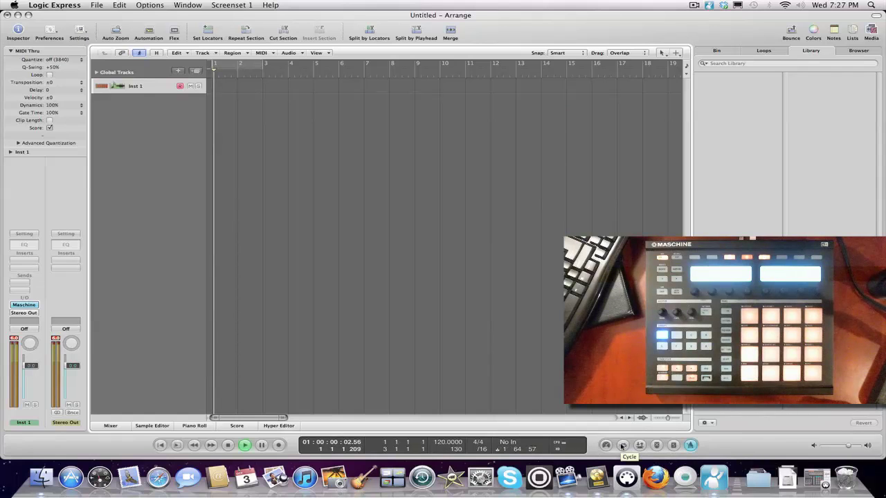